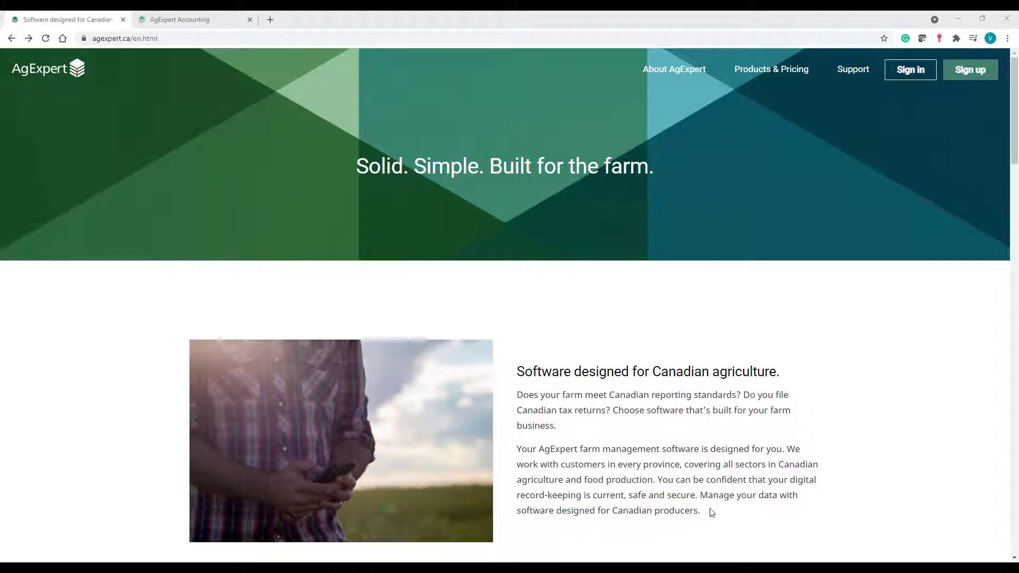
Step: Sign in, then browse the Chart of accounts, the Suppliers list and the Customers list
{"action": "left_click", "coordinate": [908, 73]}
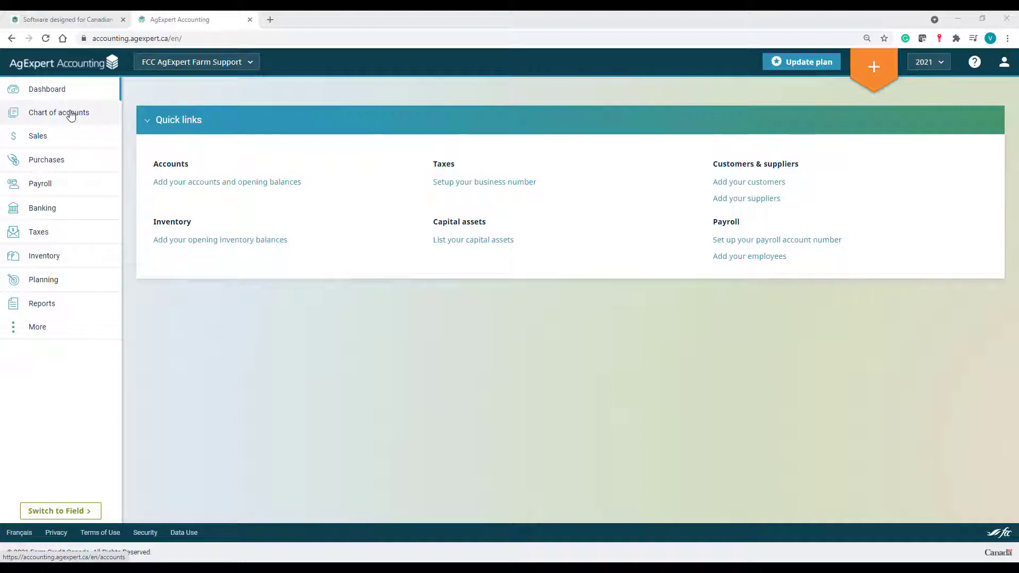
{"action": "left_click", "coordinate": [72, 115]}
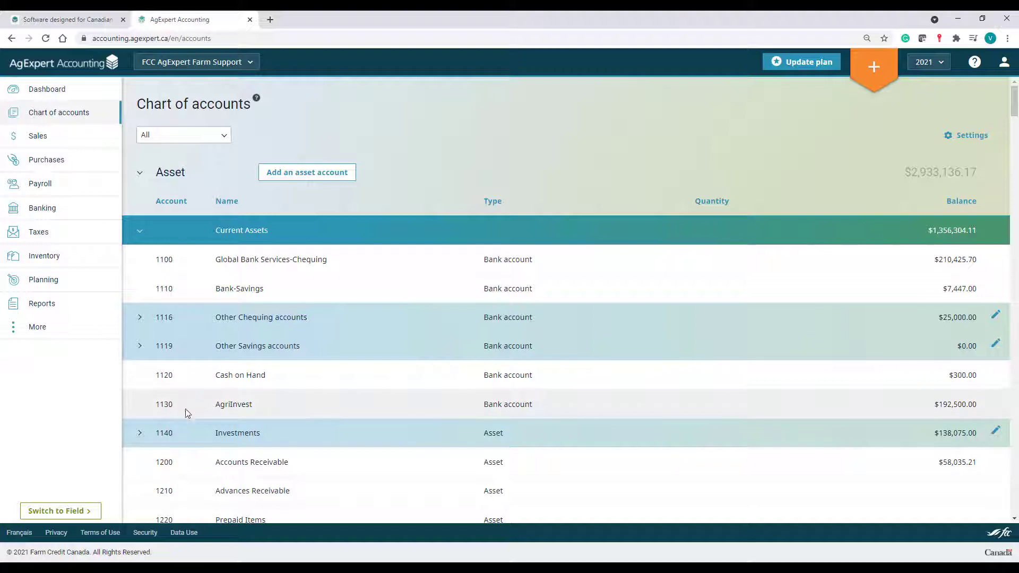
{"action": "left_click", "coordinate": [59, 161]}
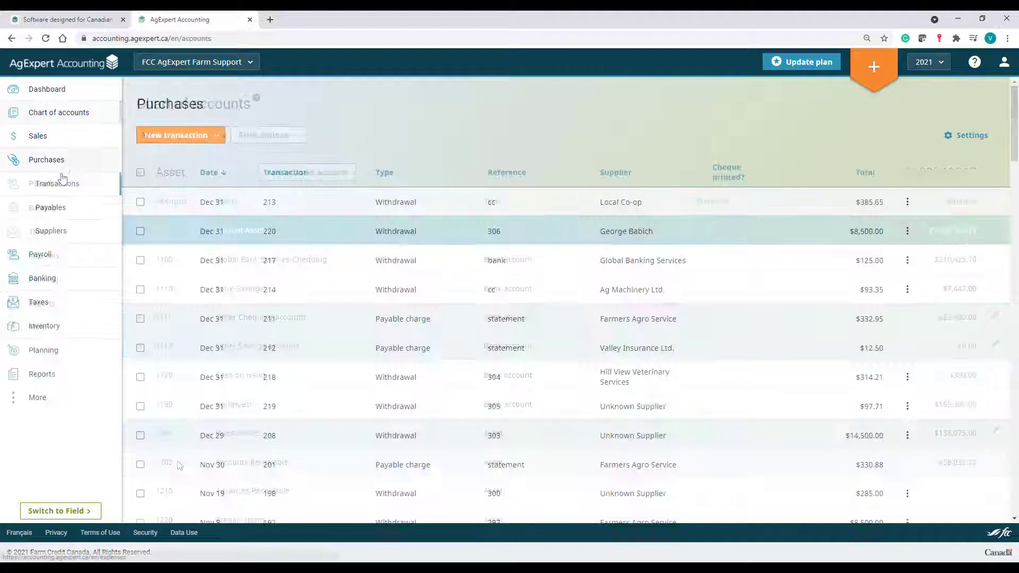
{"action": "left_click", "coordinate": [53, 232]}
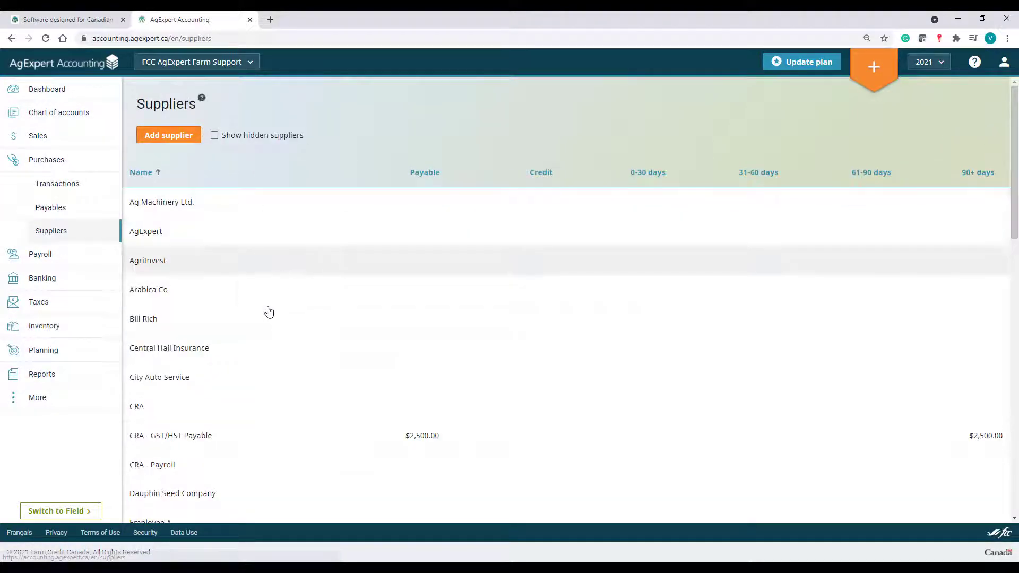
{"action": "left_click", "coordinate": [33, 136]}
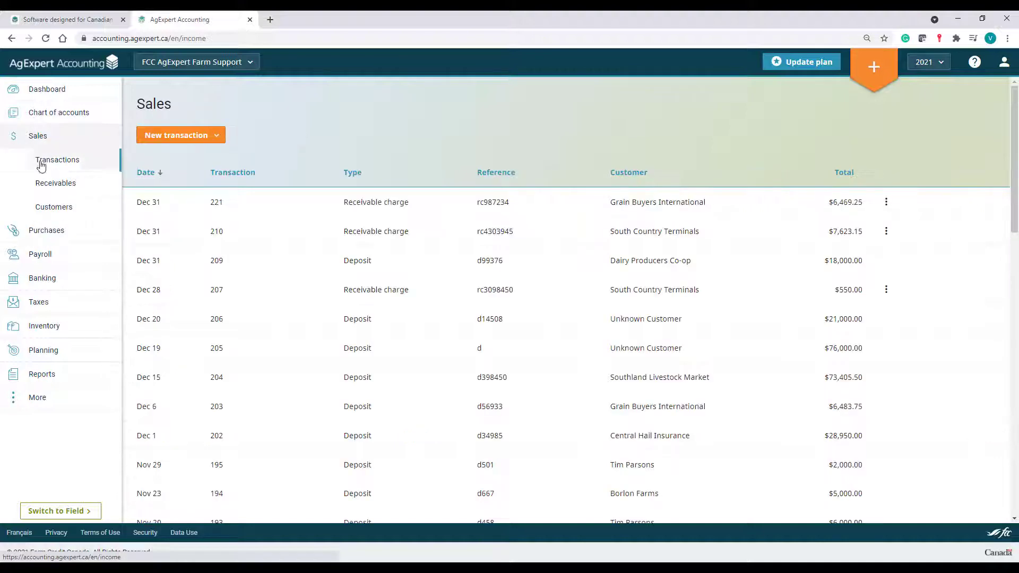
{"action": "left_click", "coordinate": [53, 207]}
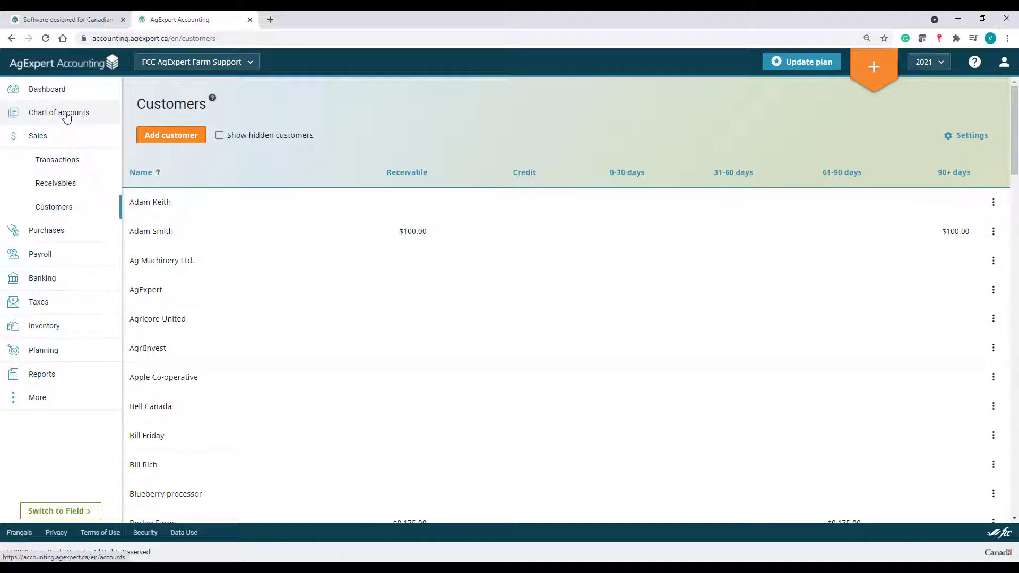
Step: Open the 1200 Accounts Receivable opening balances by customer from the Chart of accounts
{"action": "left_click", "coordinate": [66, 118]}
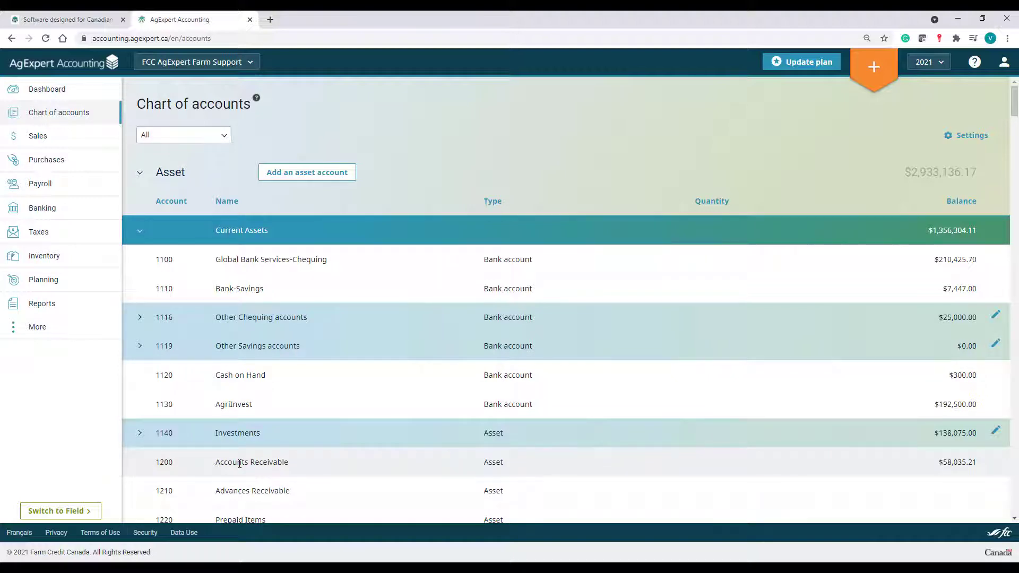
{"action": "left_click", "coordinate": [240, 464]}
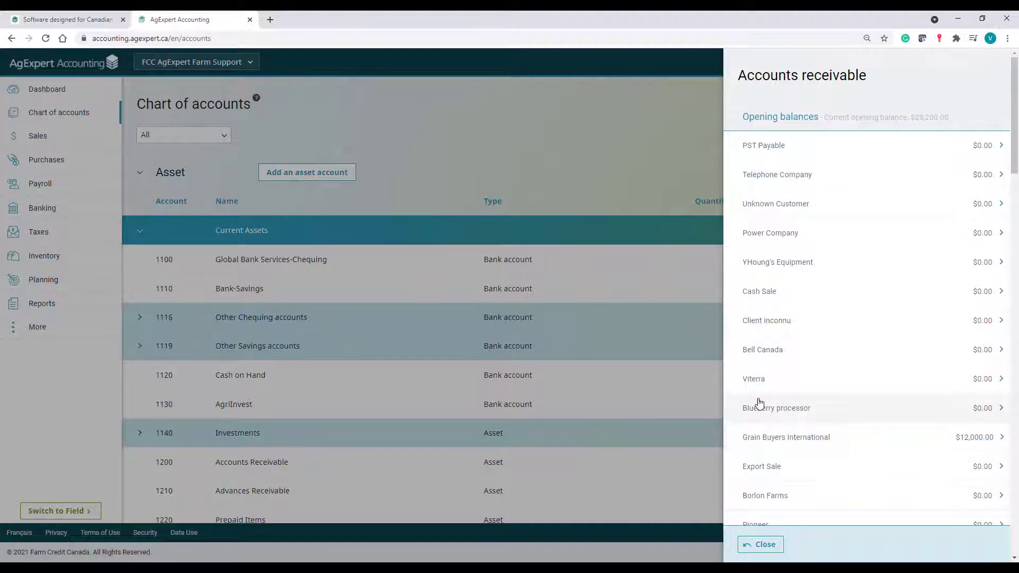
Step: Add a 4010-01 Hard Red Spring Sales line to Viterra's A/R opening balances
{"action": "left_click", "coordinate": [757, 383]}
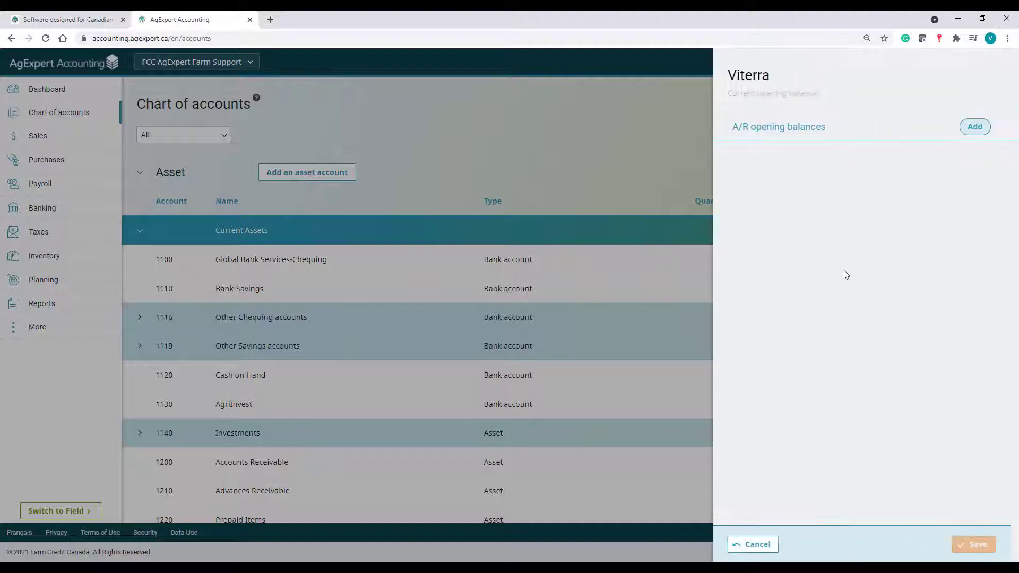
{"action": "left_click", "coordinate": [973, 129]}
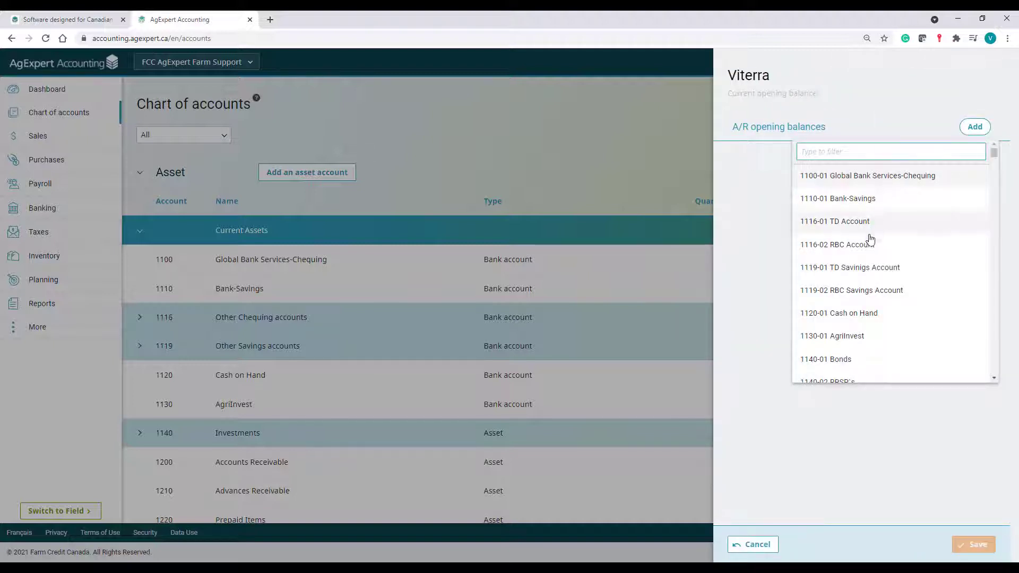
{"action": "scroll", "coordinate": [842, 351], "scroll_direction": "down", "scroll_amount": 1}
{"action": "scroll", "coordinate": [842, 351], "scroll_direction": "down", "scroll_amount": 3}
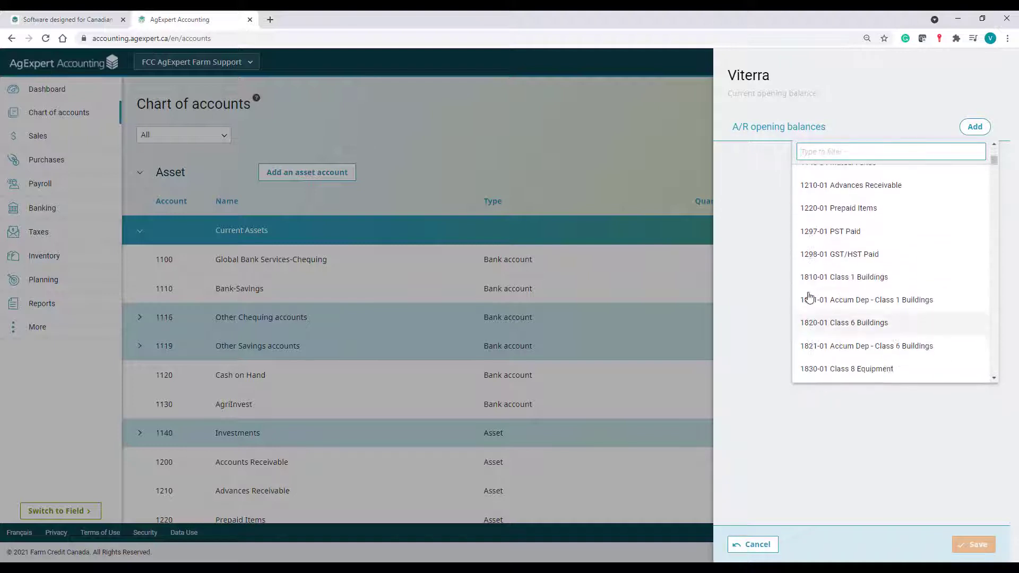
{"action": "type", "text": "4010"}
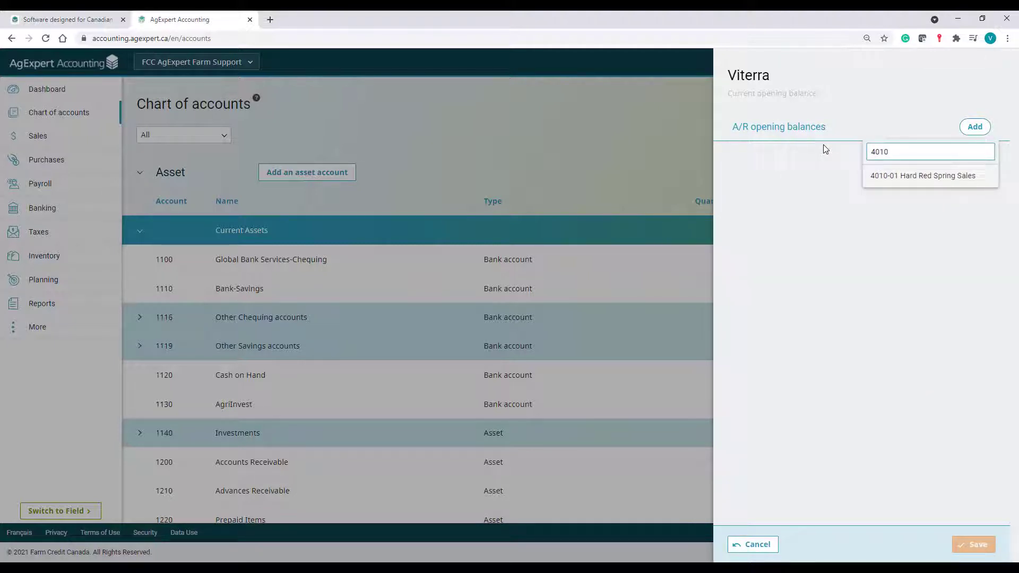
{"action": "left_click", "coordinate": [908, 177]}
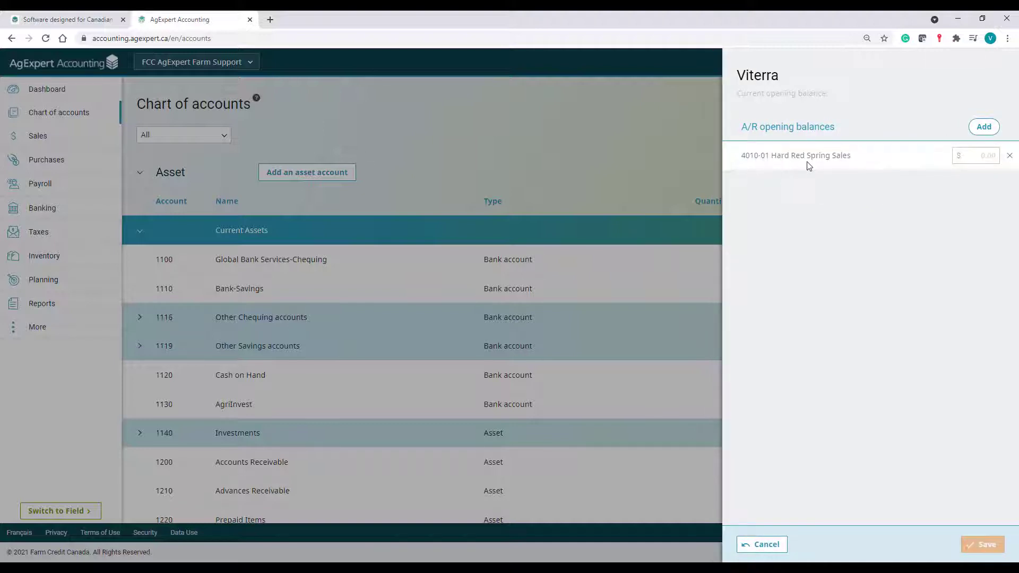
Step: Enter 12000 as the Hard Red Spring Sales amount and save Viterra's opening balance
{"action": "left_click", "coordinate": [980, 157]}
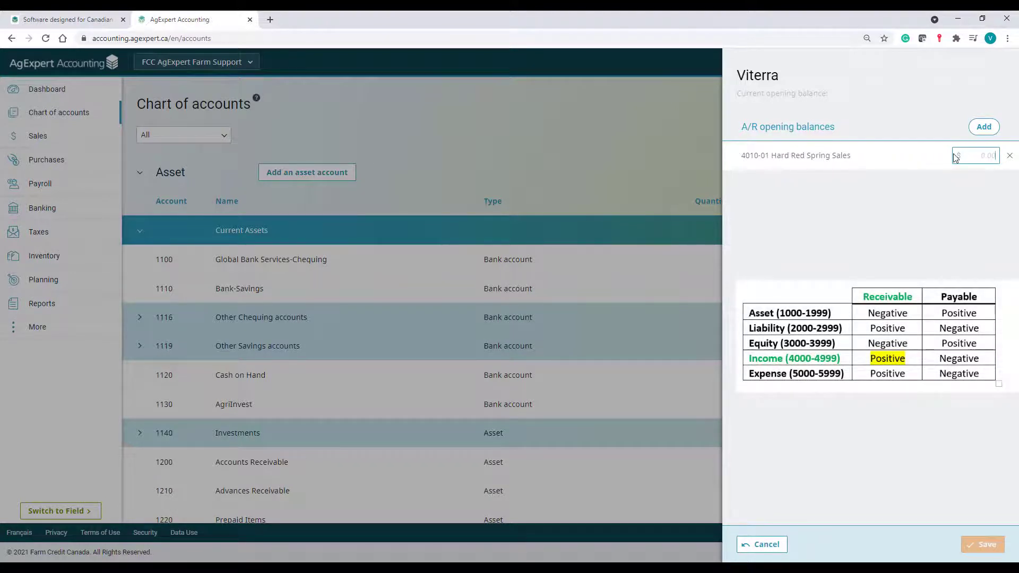
{"action": "type", "text": "12000"}
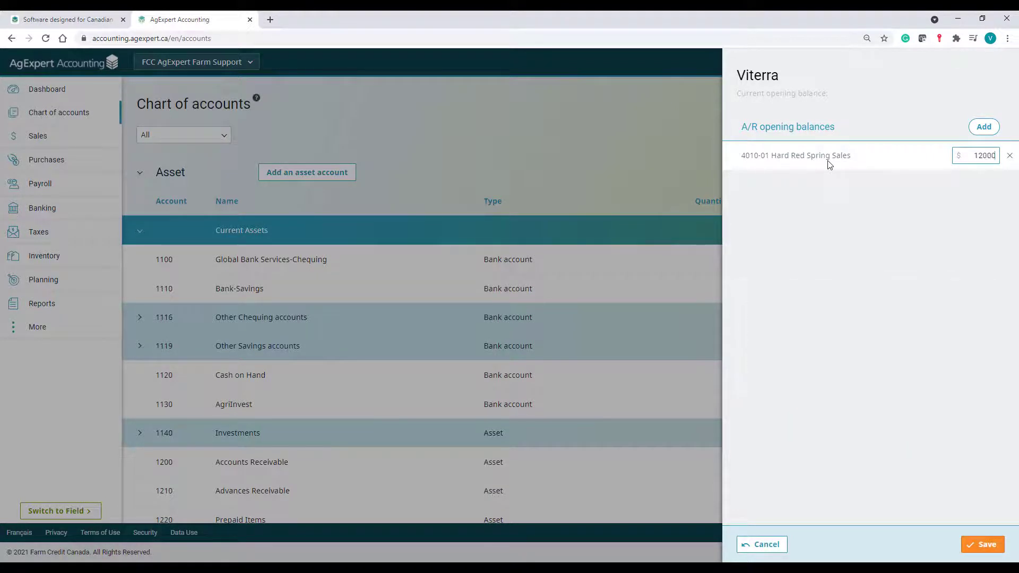
{"action": "left_click", "coordinate": [966, 537]}
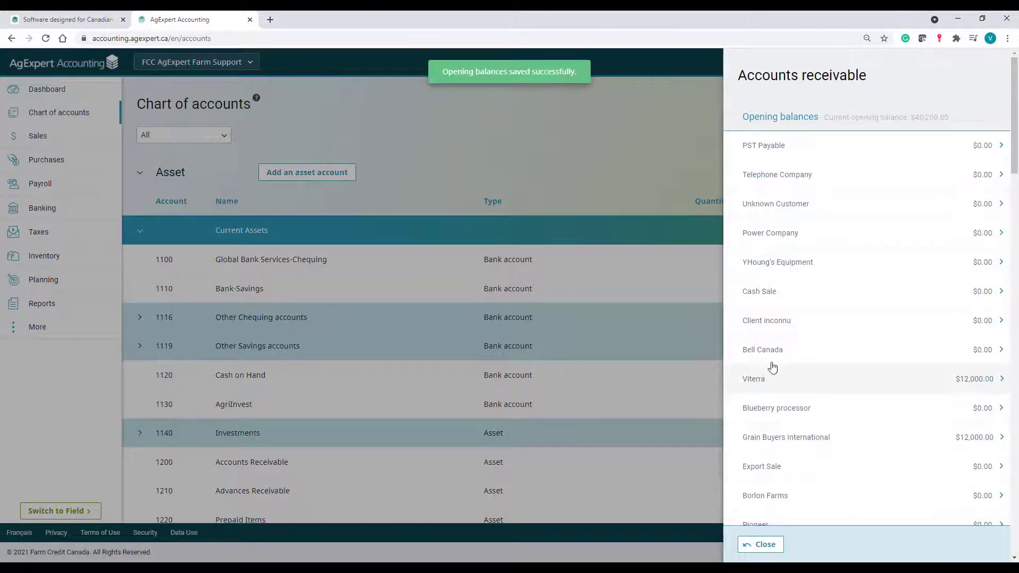
Step: Discard a second 4010 line added for Viterra and close the receivables panel
{"action": "left_click", "coordinate": [765, 382]}
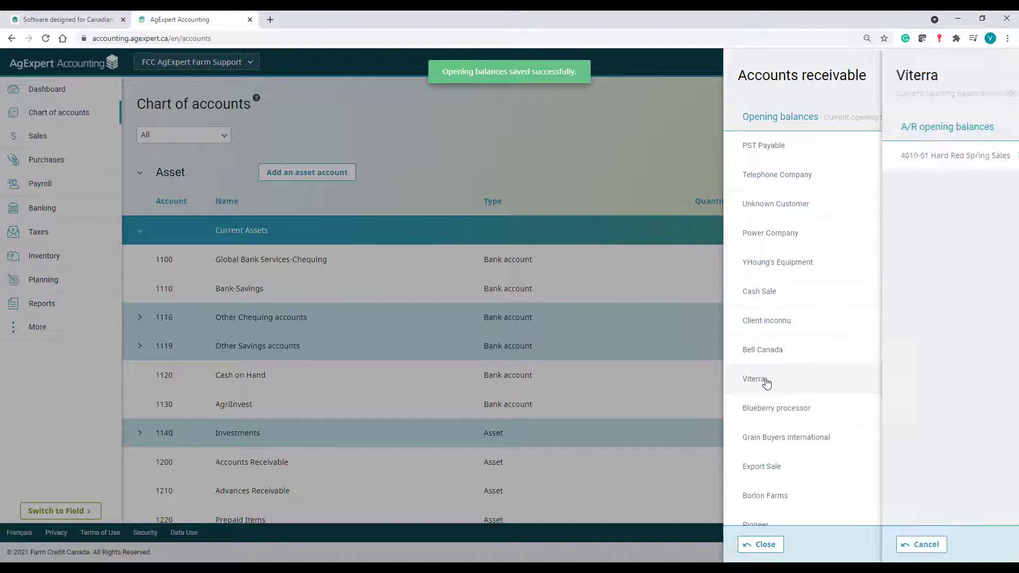
{"action": "left_click", "coordinate": [975, 126]}
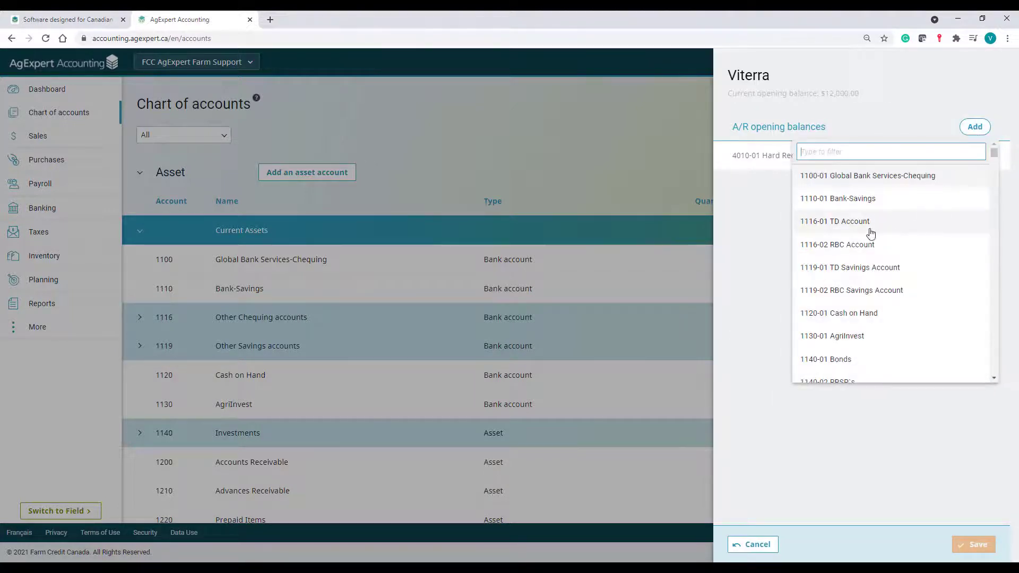
{"action": "type", "text": "4010"}
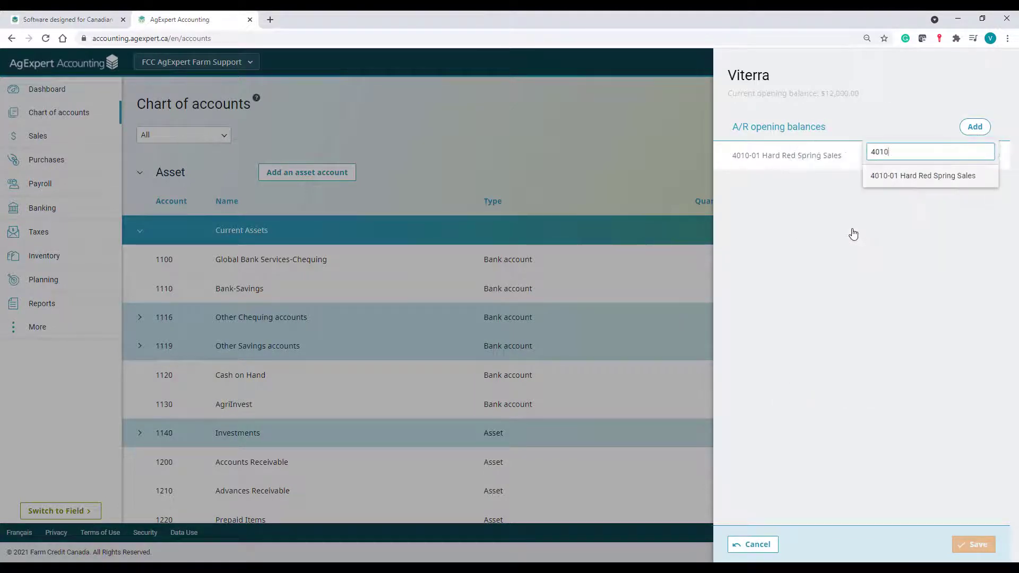
{"action": "left_click", "coordinate": [889, 180]}
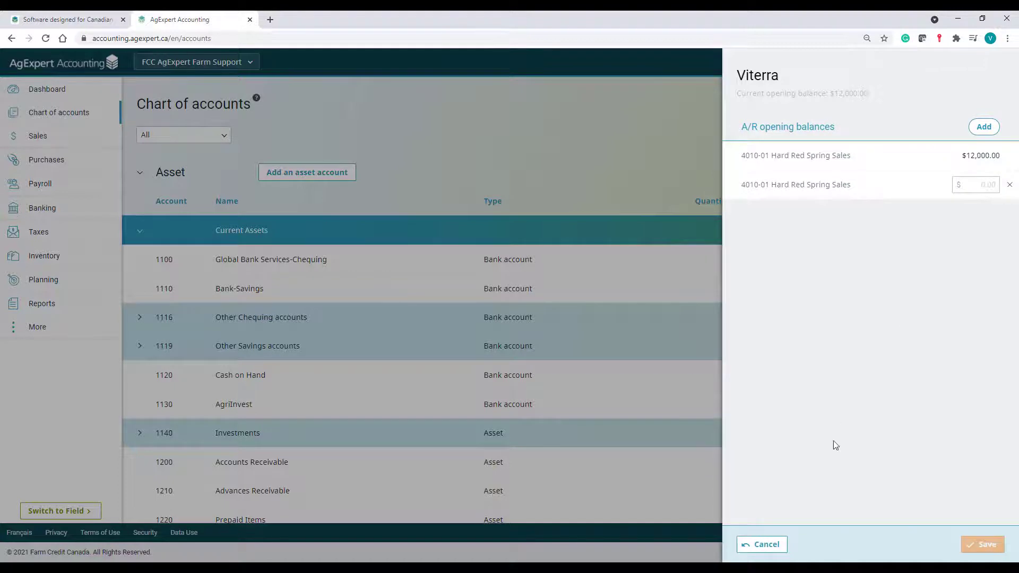
{"action": "left_click", "coordinate": [766, 549]}
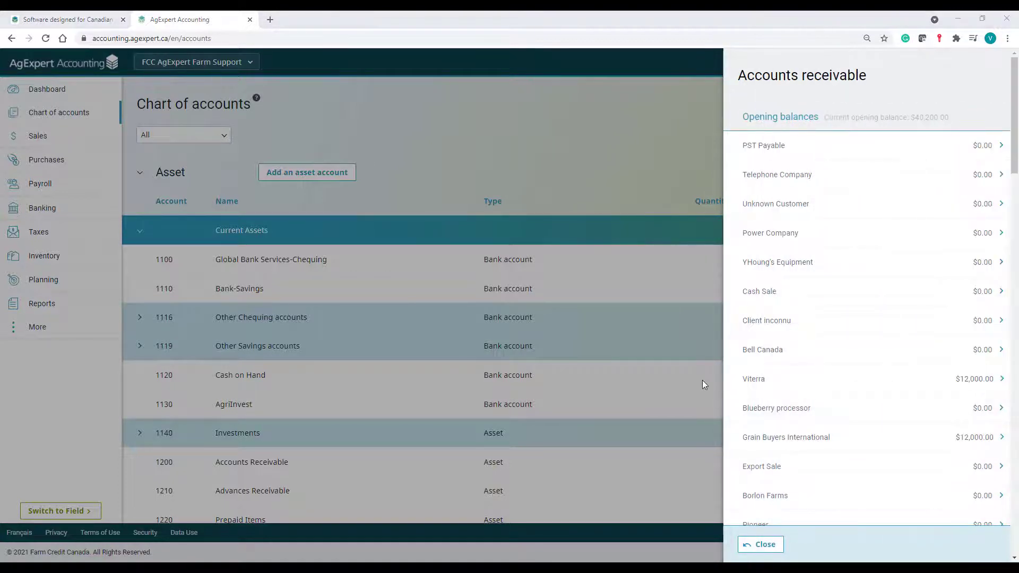
{"action": "left_click", "coordinate": [757, 377]}
Step: Filter the chart to Liability accounts and open CRA - GST/HST Payable's A/P opening balances
{"action": "left_click", "coordinate": [183, 134]}
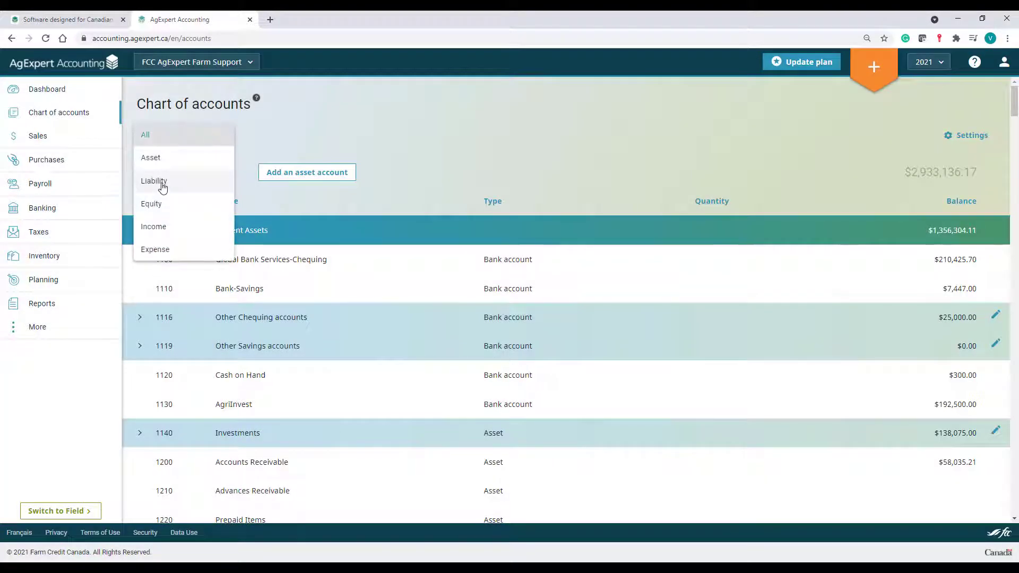
{"action": "left_click", "coordinate": [160, 182]}
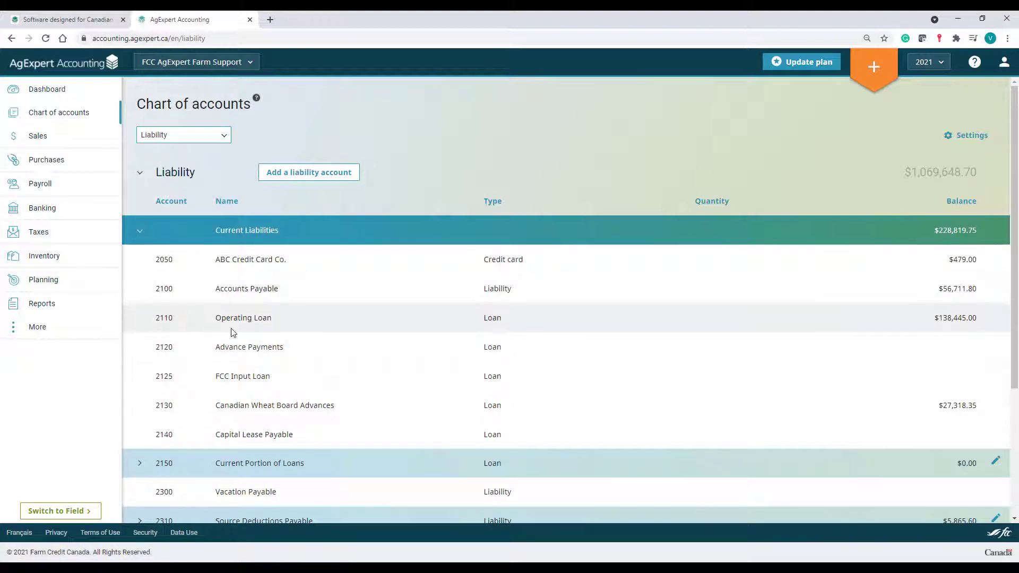
{"action": "left_click", "coordinate": [244, 288]}
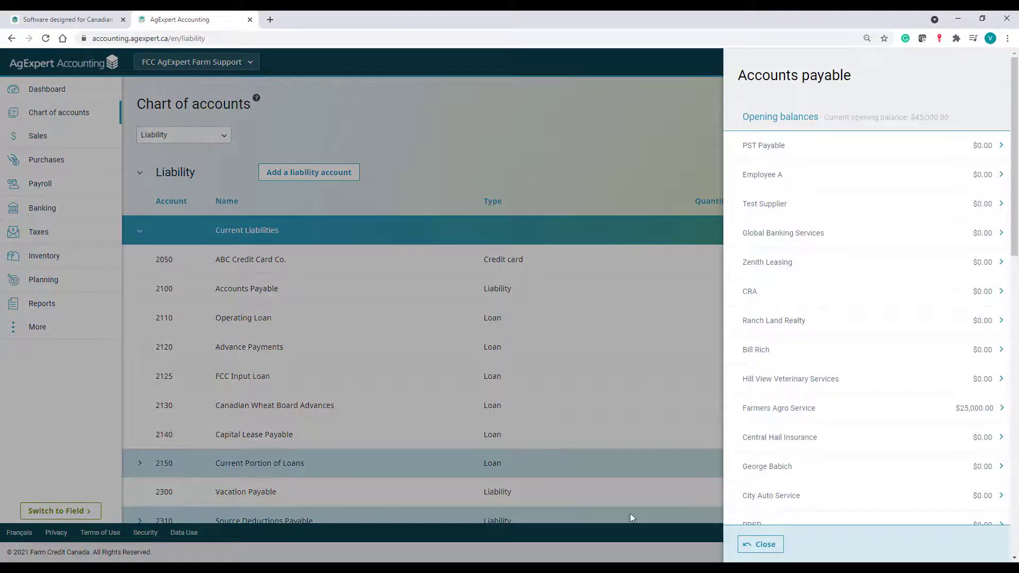
{"action": "scroll", "coordinate": [774, 304], "scroll_direction": "down", "scroll_amount": 1}
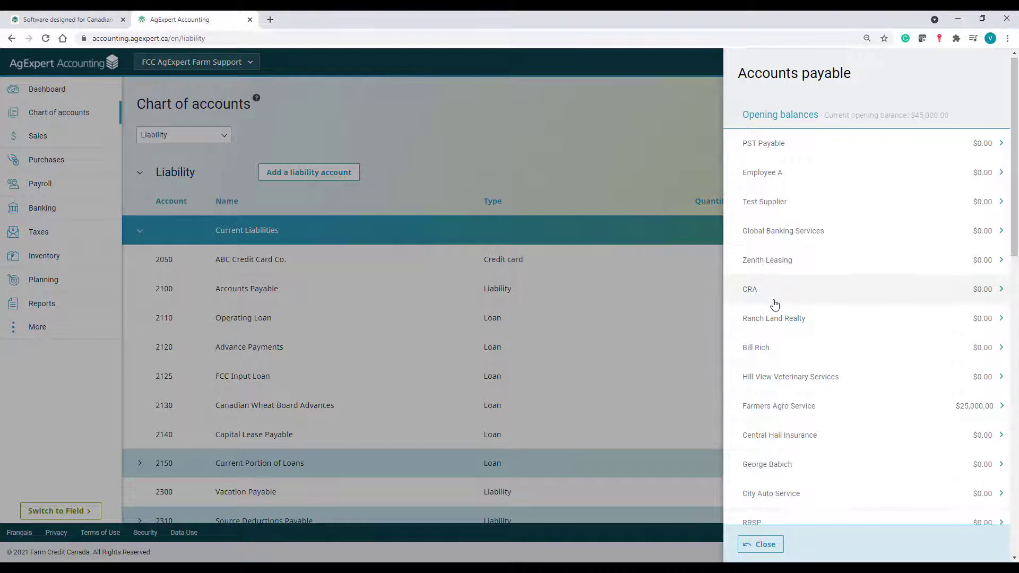
{"action": "scroll", "coordinate": [774, 303], "scroll_direction": "down", "scroll_amount": 9}
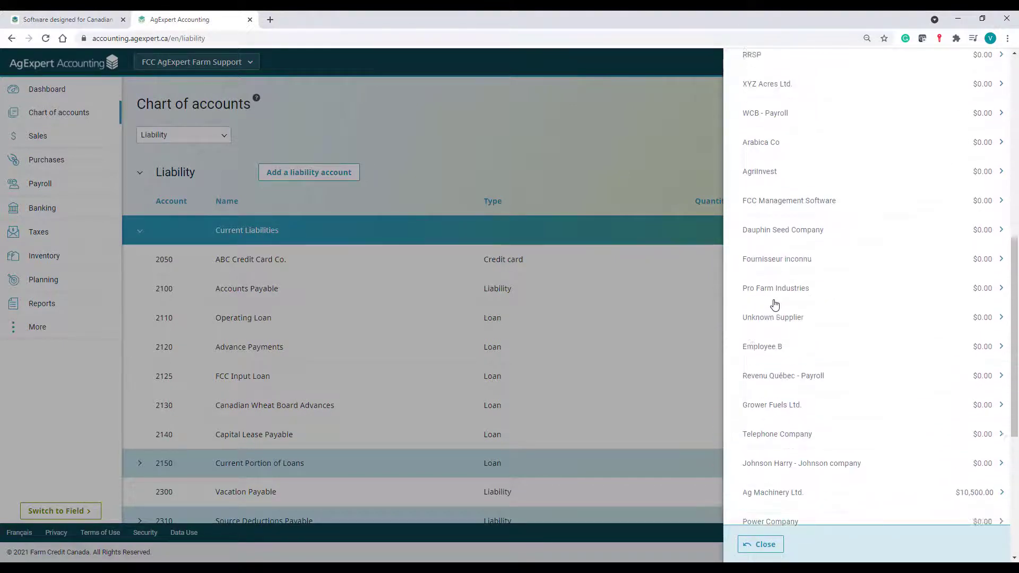
{"action": "scroll", "coordinate": [774, 304], "scroll_direction": "down", "scroll_amount": 6}
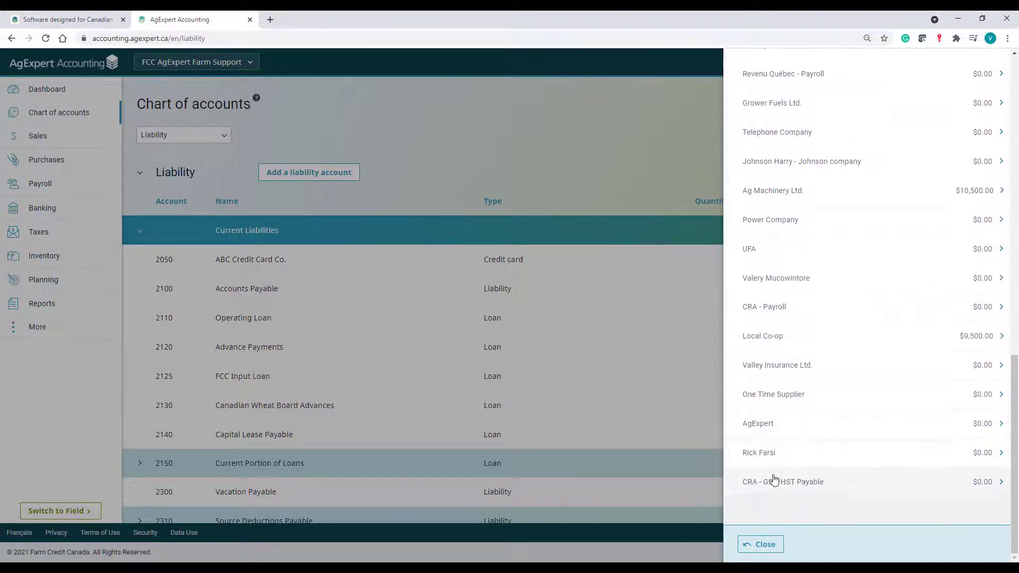
{"action": "left_click", "coordinate": [774, 480]}
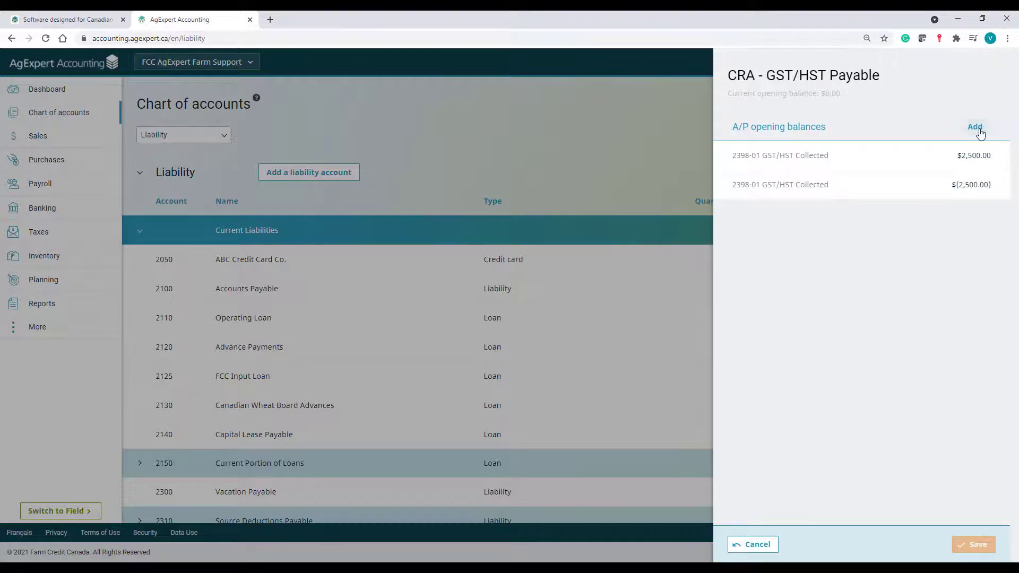
Step: Add a 2398-01 GST/HST Collected line with amount (2500) and save it
{"action": "left_click", "coordinate": [976, 128]}
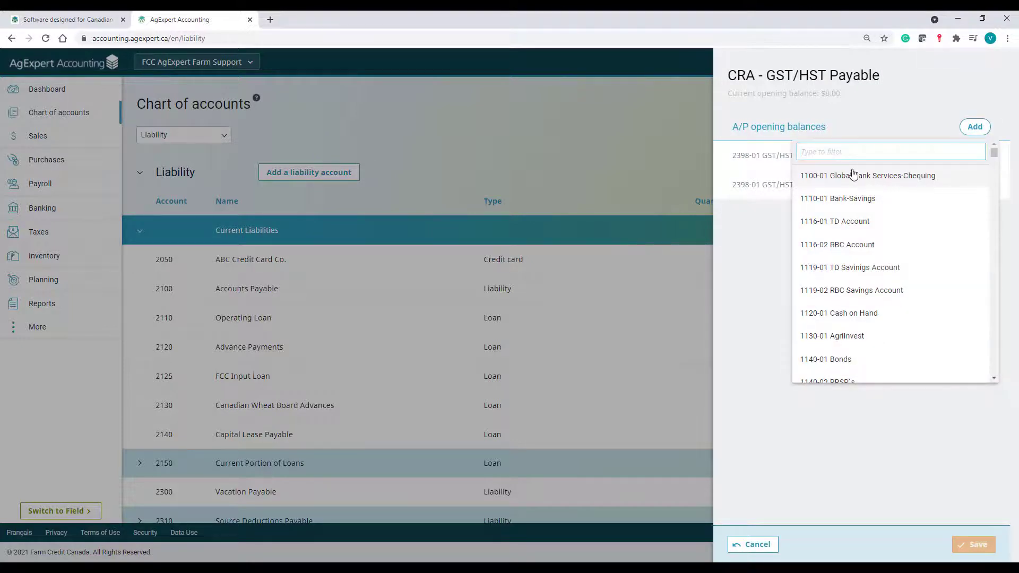
{"action": "type", "text": "gst"}
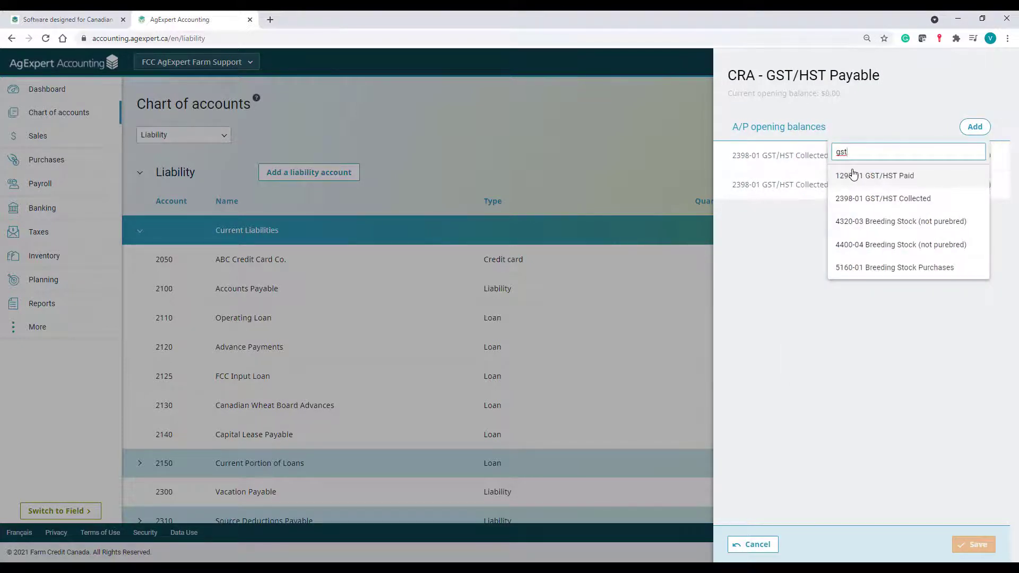
{"action": "left_click", "coordinate": [885, 201]}
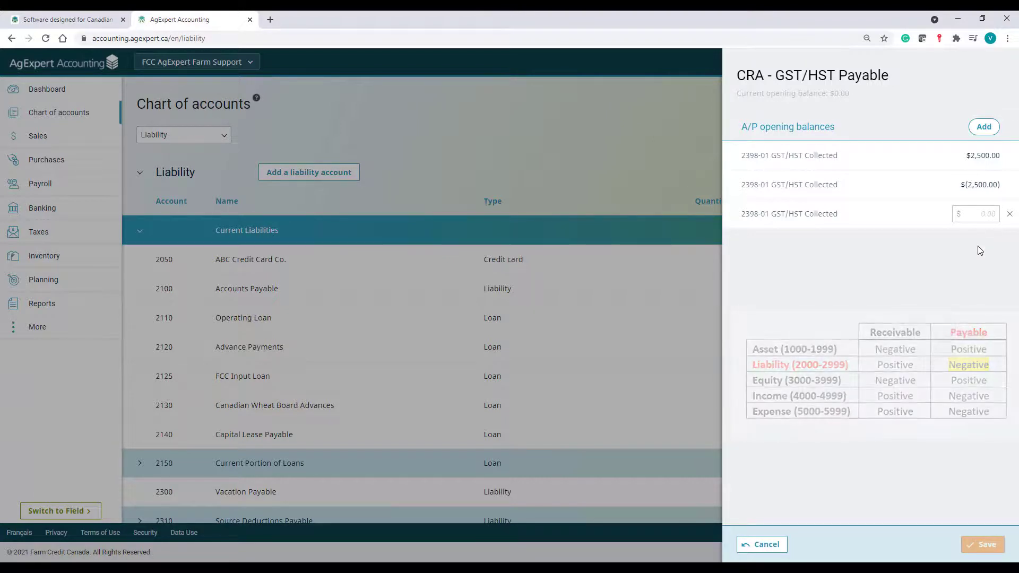
{"action": "left_click", "coordinate": [982, 216]}
{"action": "type", "text": "(2500)"}
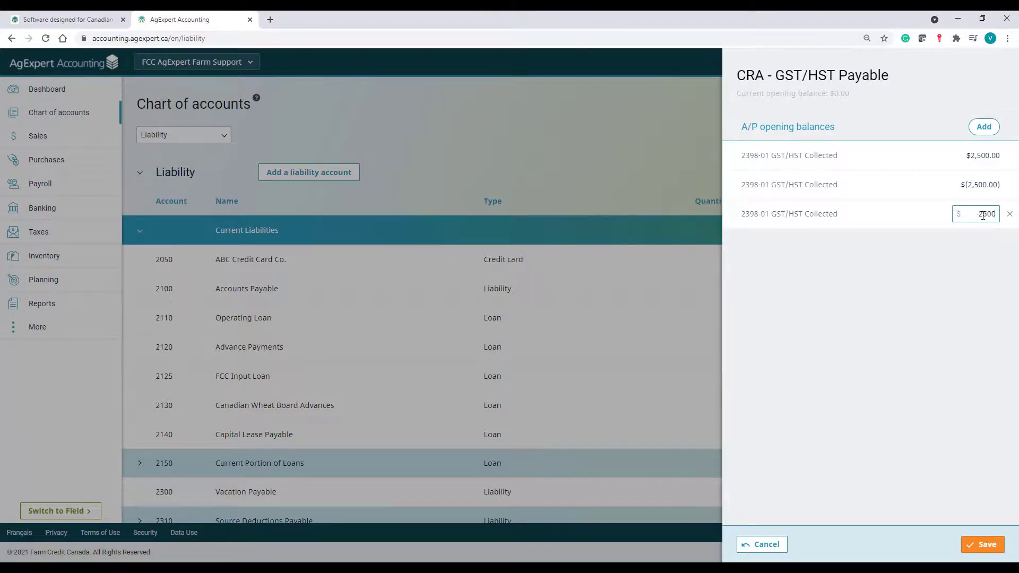
{"action": "left_click", "coordinate": [976, 543]}
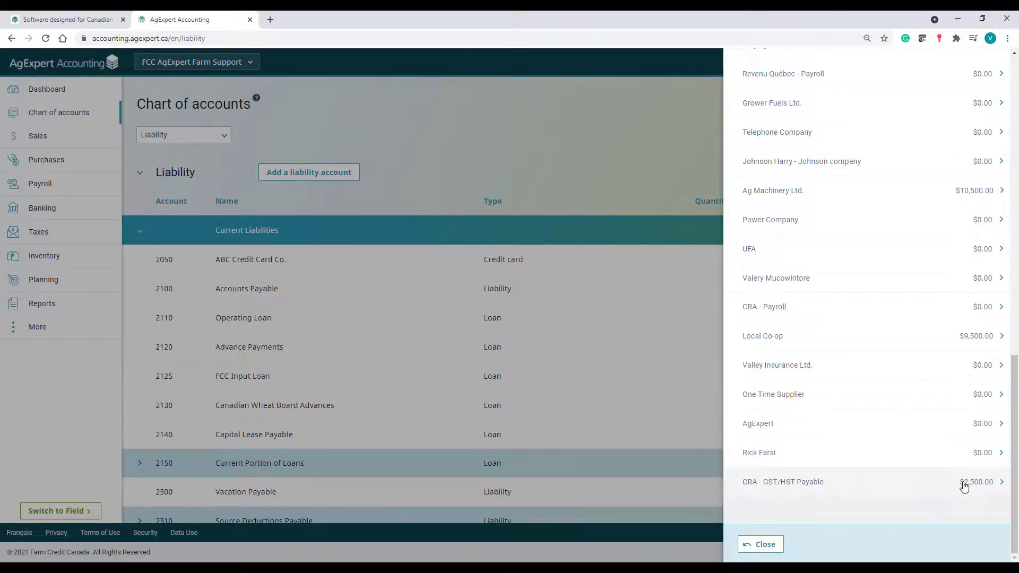
Step: Close the payables panel and start a new withdrawal in Purchases transactions
{"action": "left_click", "coordinate": [764, 545]}
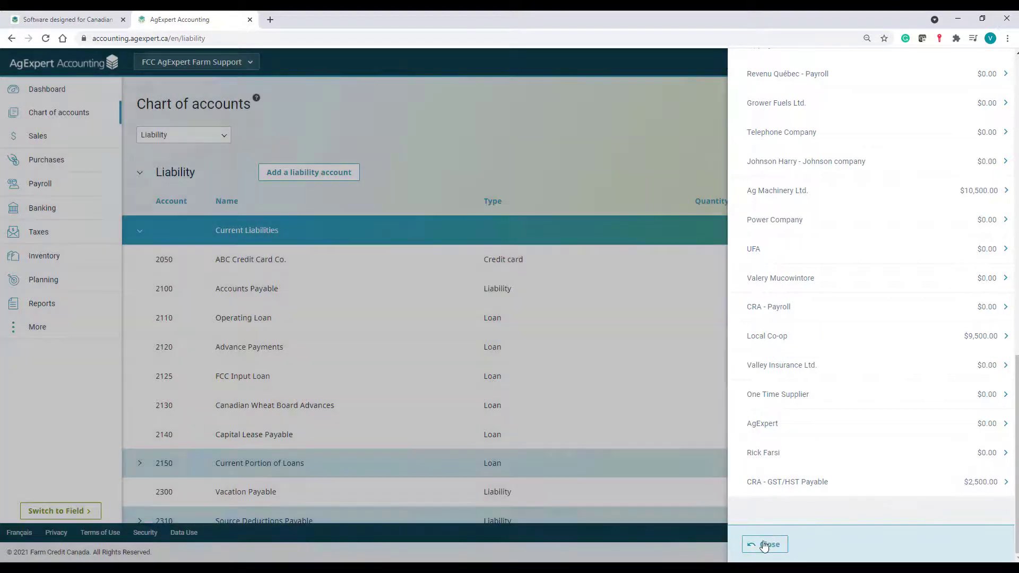
{"action": "left_click", "coordinate": [57, 161]}
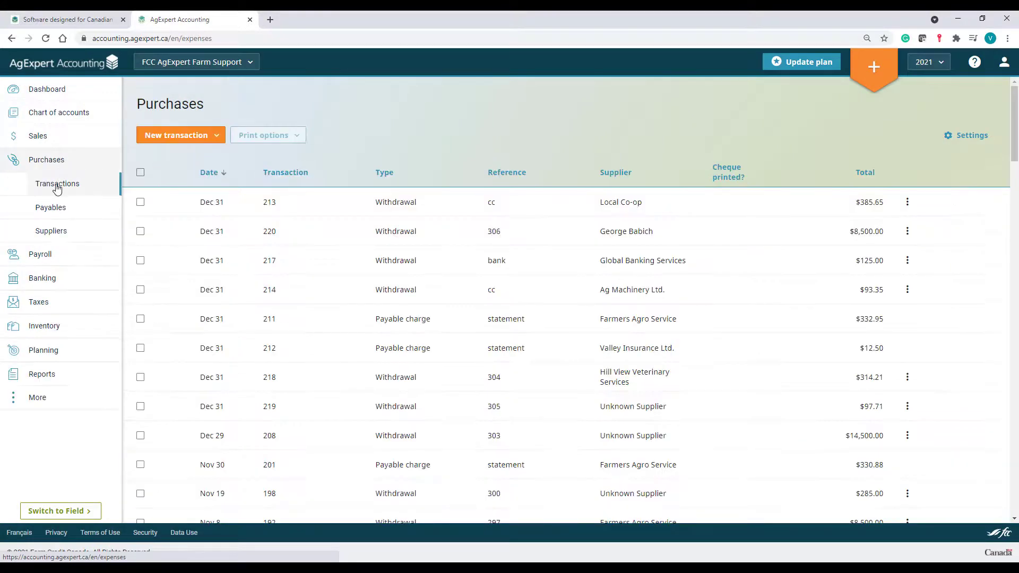
{"action": "left_click", "coordinate": [185, 139]}
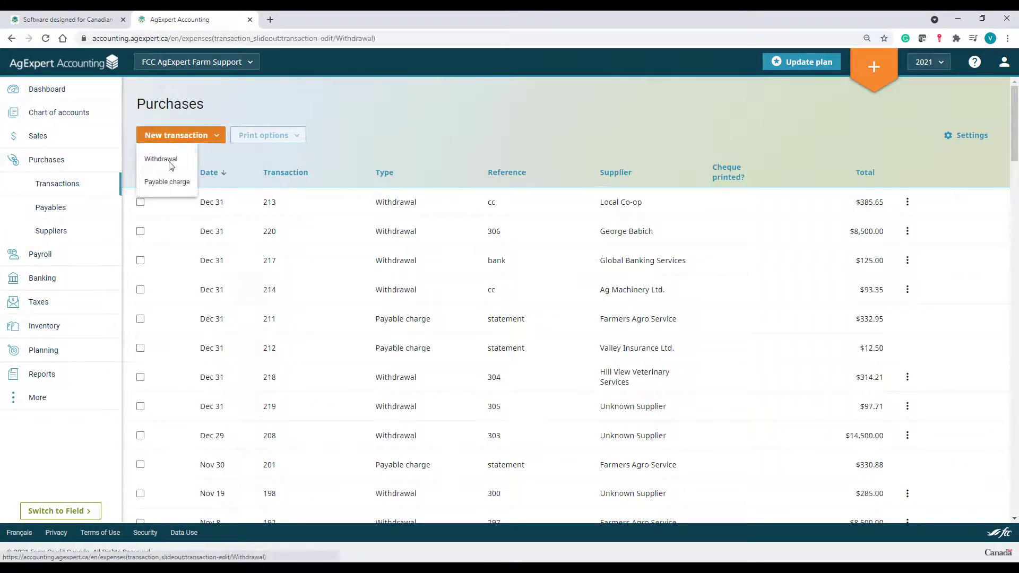
{"action": "left_click", "coordinate": [161, 159]}
Step: Set the withdrawal's supplier to CRA - GST/HST Payable and its line type to PP
{"action": "left_click", "coordinate": [225, 139]}
{"action": "scroll", "coordinate": [249, 217], "scroll_direction": "down", "scroll_amount": 2}
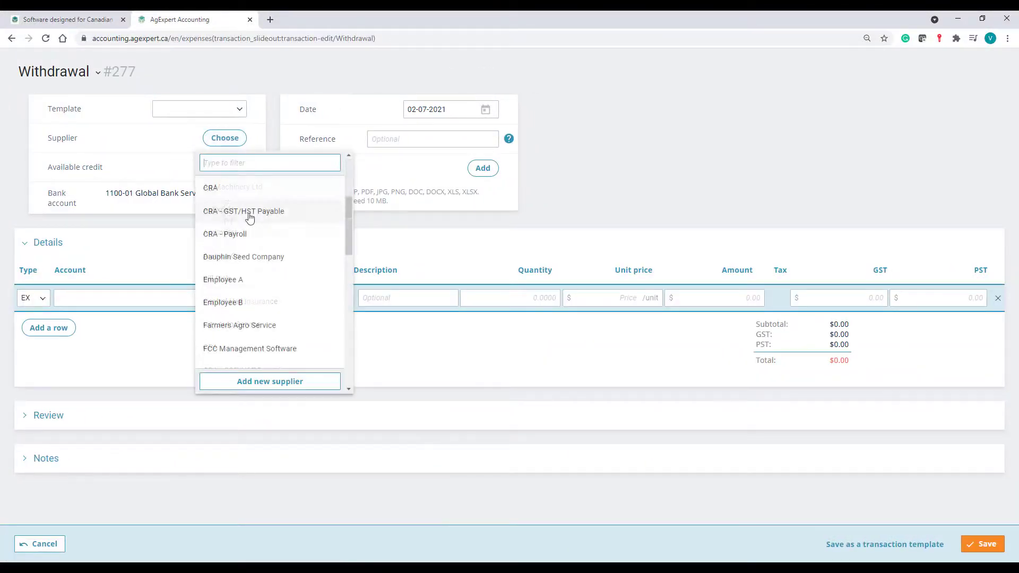
{"action": "left_click", "coordinate": [249, 215]}
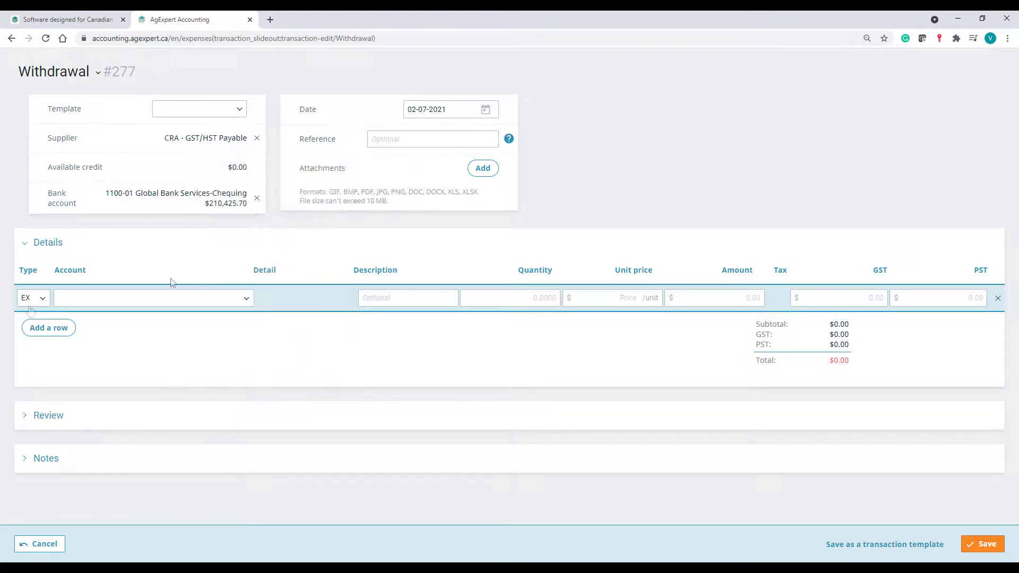
{"action": "left_click", "coordinate": [32, 297]}
{"action": "scroll", "coordinate": [37, 466], "scroll_direction": "down", "scroll_amount": 1}
{"action": "left_click", "coordinate": [38, 444]}
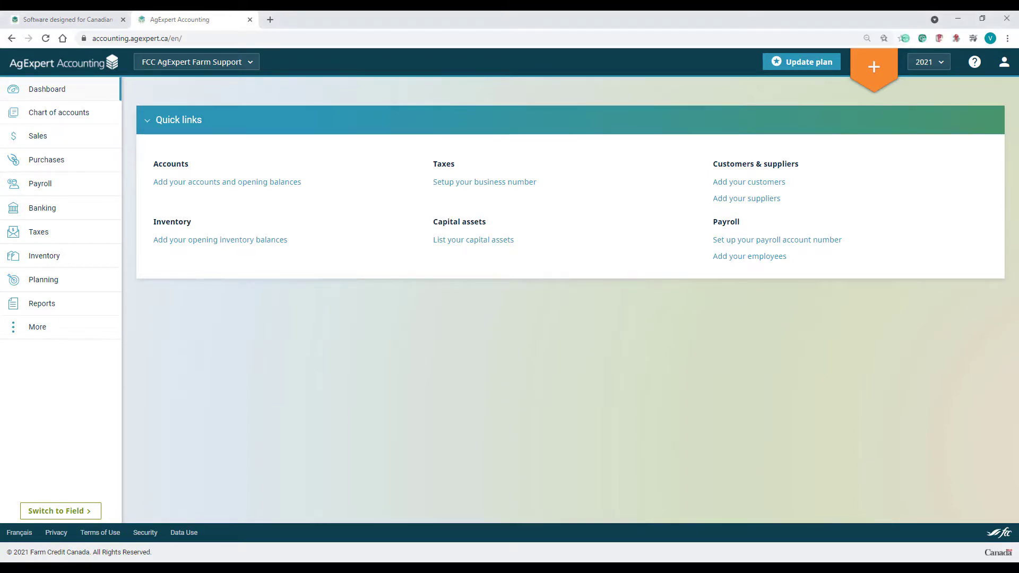
{"action": "left_click", "coordinate": [978, 63]}
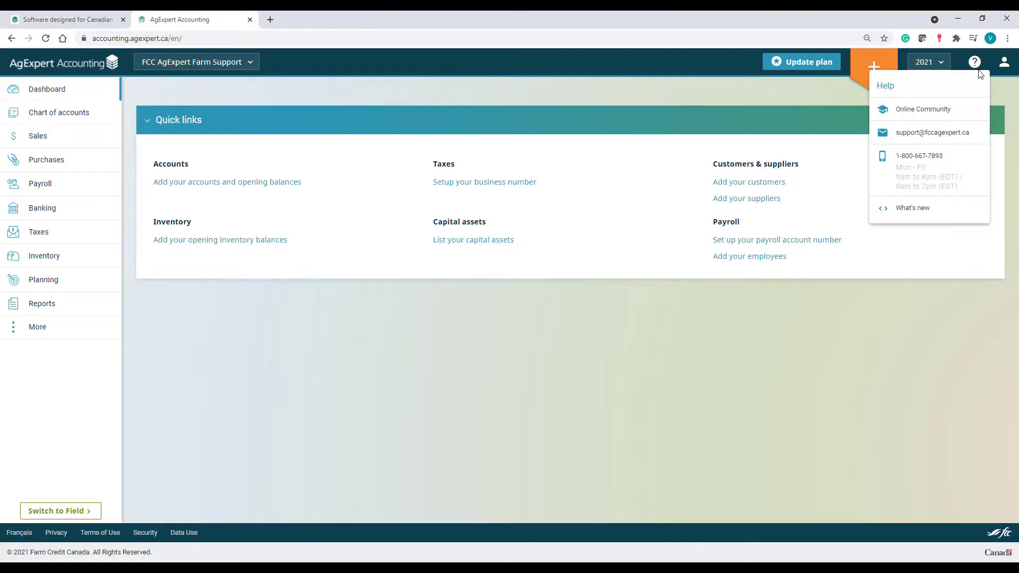
{"action": "left_click", "coordinate": [910, 208]}
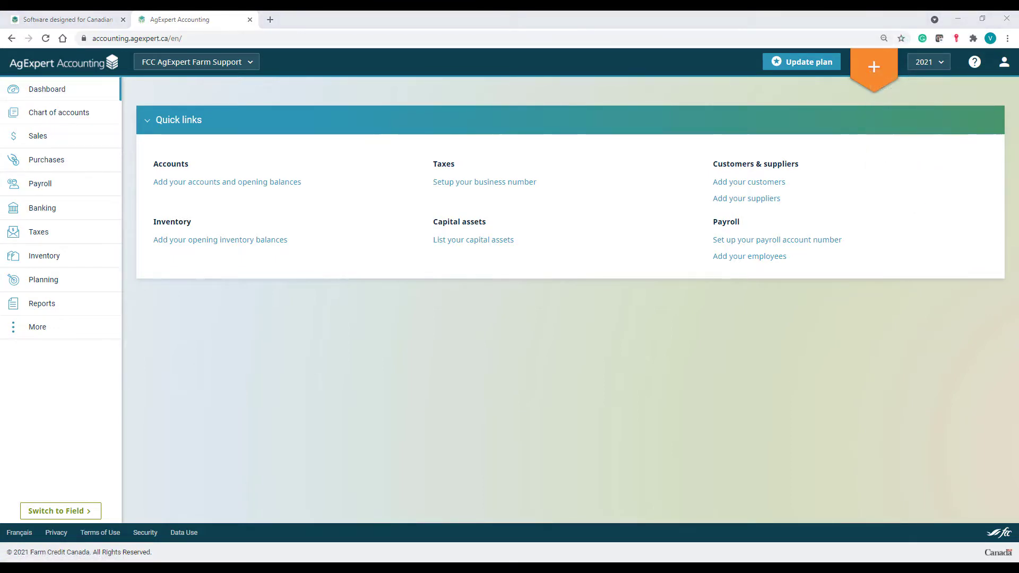